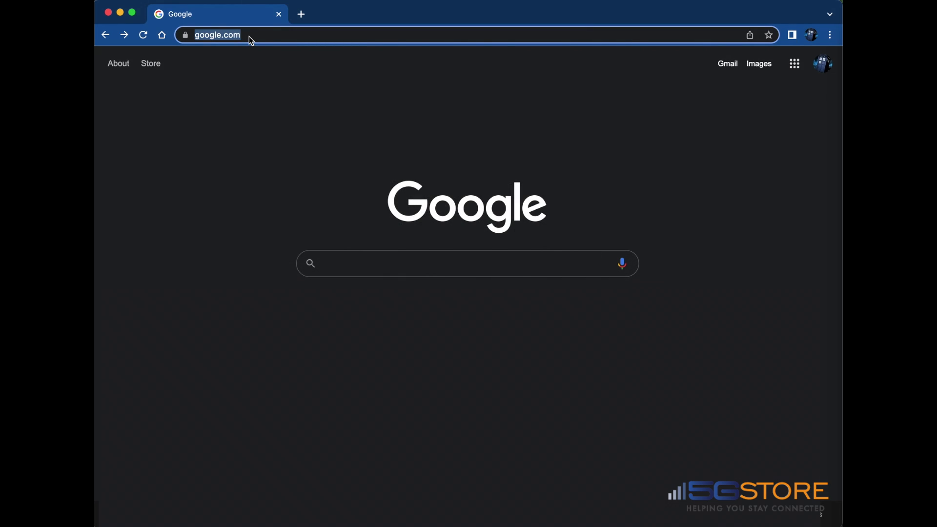
Step: Load 192.168.1.1 in Chrome and proceed past the privacy warning to the router login page
type("192.168")
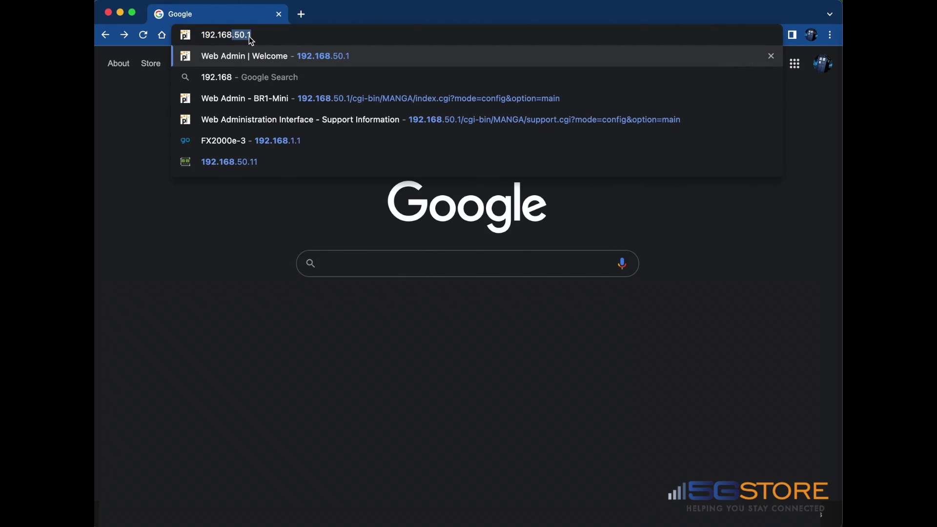
type(".1.1")
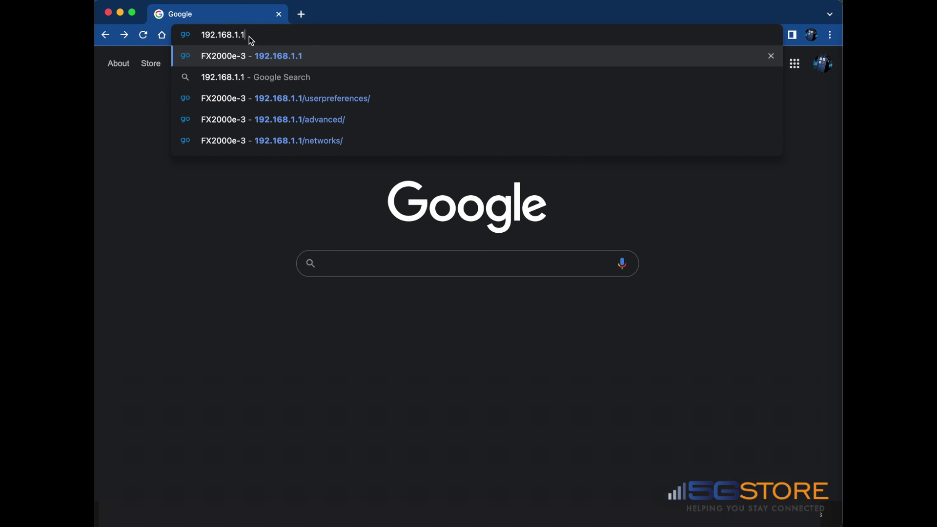
key("Return")
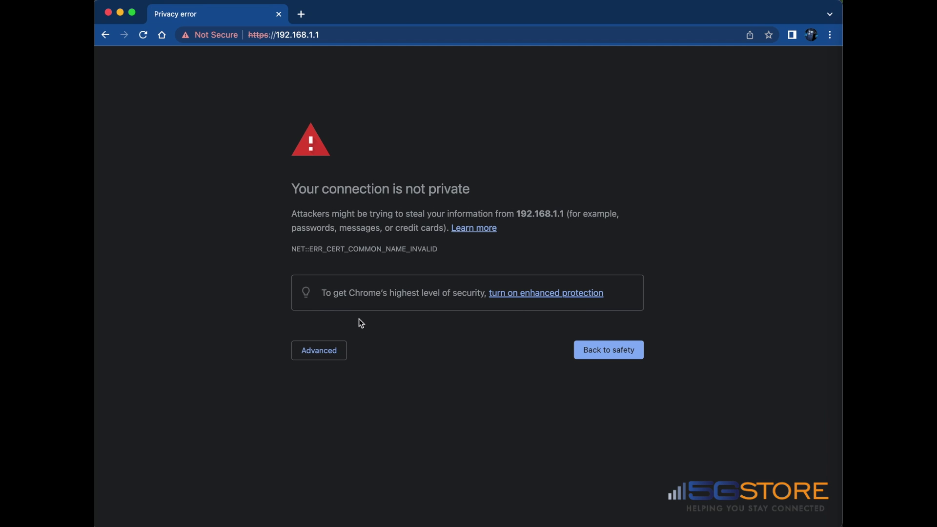
left_click(327, 361)
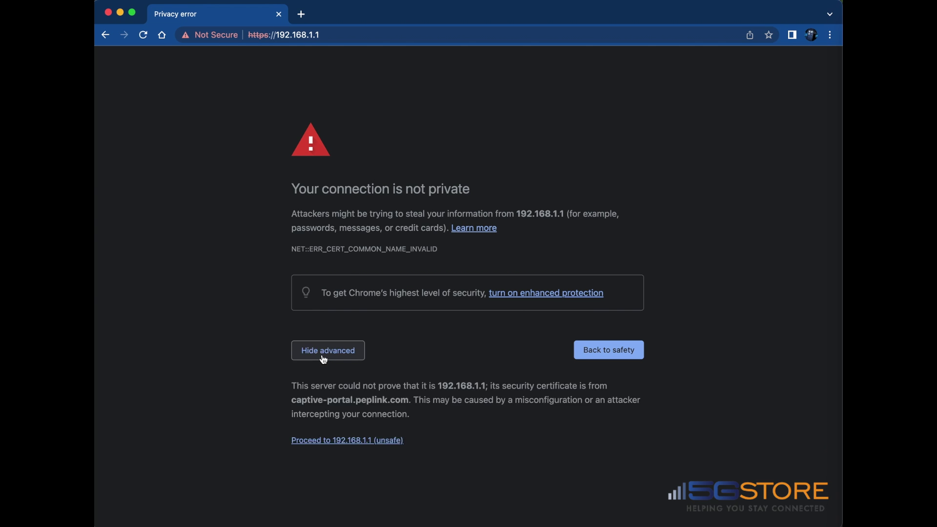
left_click(386, 441)
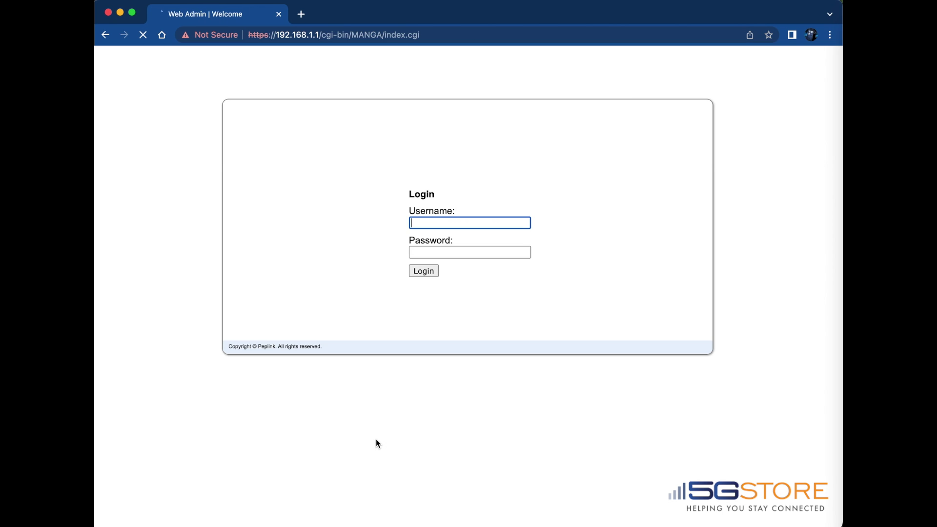
Step: Sign in to Web Admin with the default admin username and password
key("Tab")
key("Return")
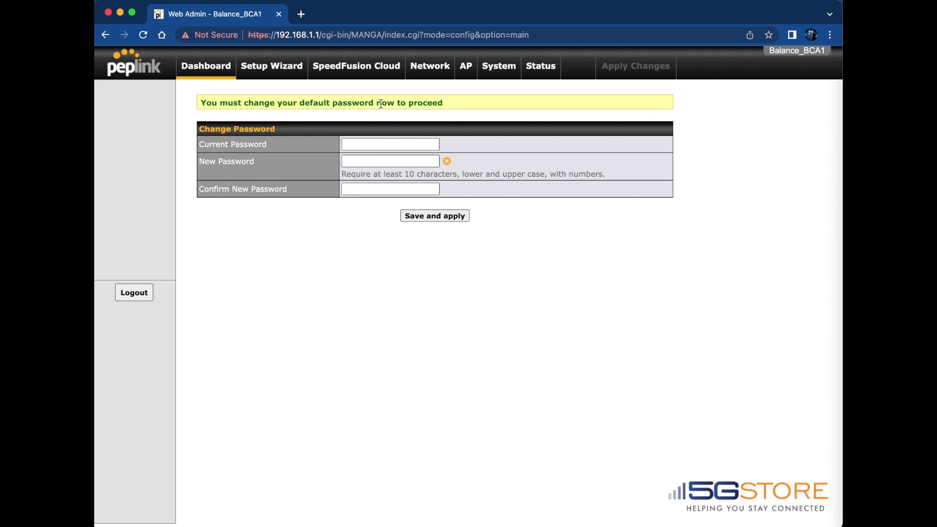
Step: Replace the default admin password with a new one, confirm it, and save
left_click(366, 144)
key("Tab")
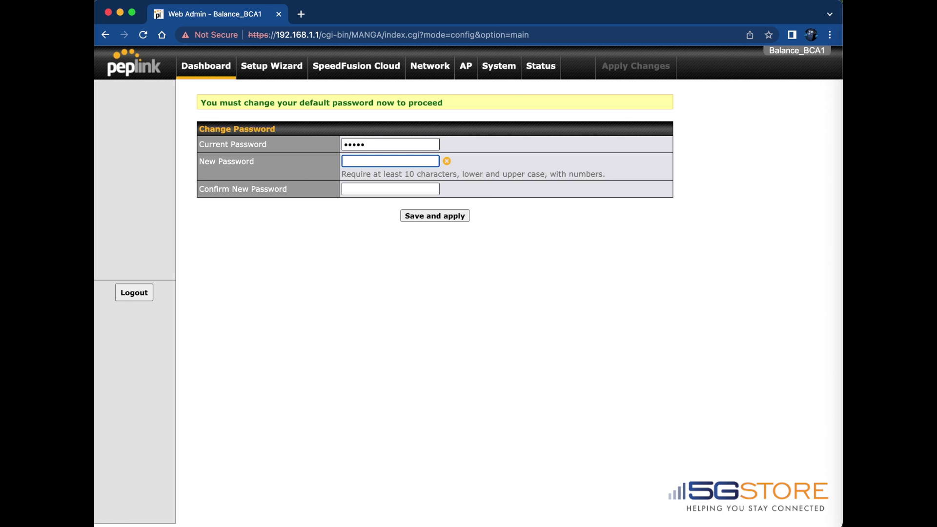
type("•••••••••••")
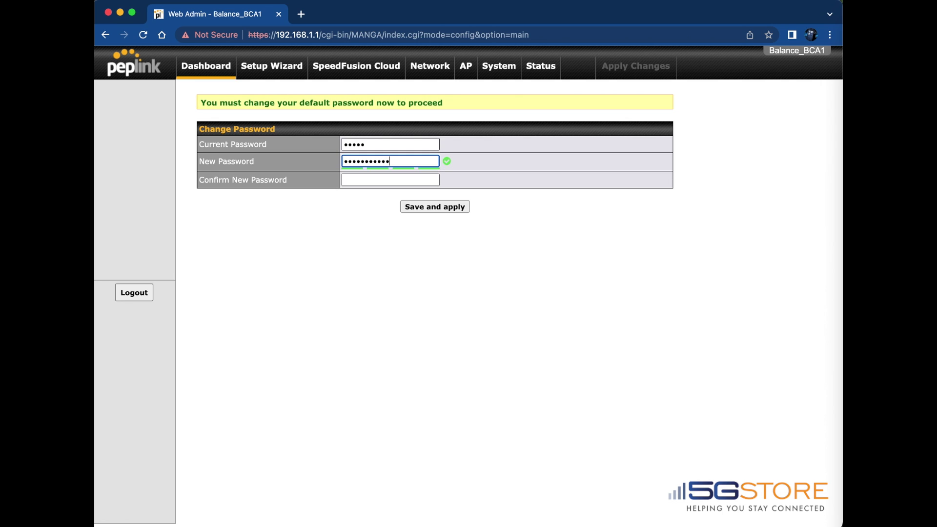
type("•")
key("Tab")
type("•••••••••")
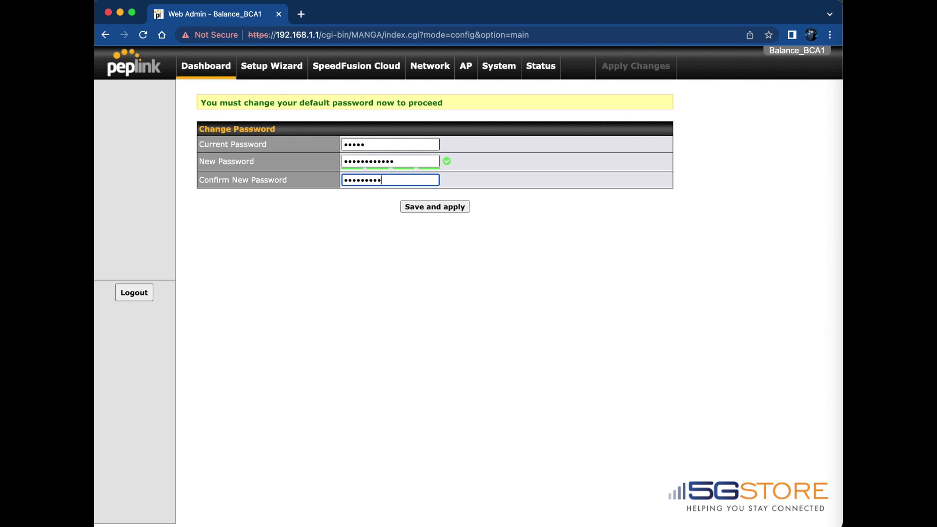
key("BackSpace")
key("BackSpace")
key("BackSpace")
key("BackSpace")
key("BackSpace")
key("BackSpace")
key("BackSpace")
key("BackSpace")
type("••••••••••••")
left_click(435, 209)
left_click(435, 206)
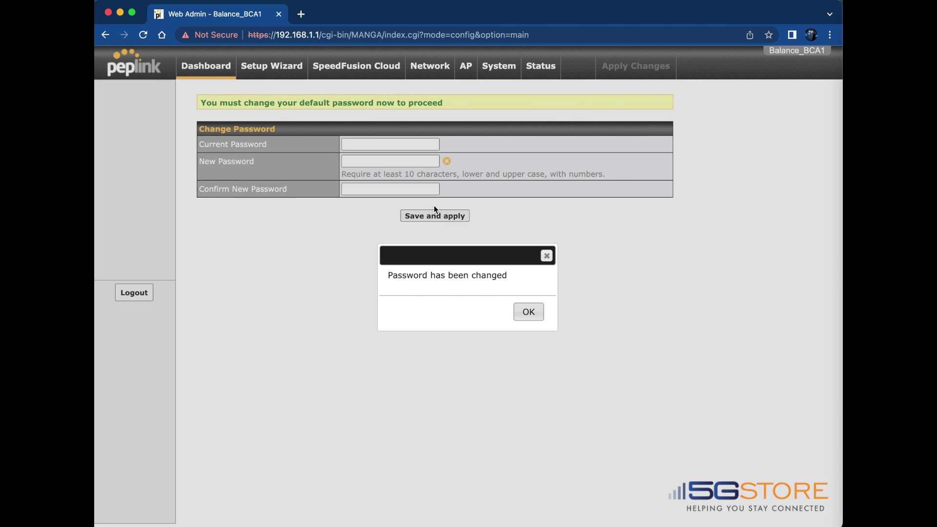
left_click(529, 313)
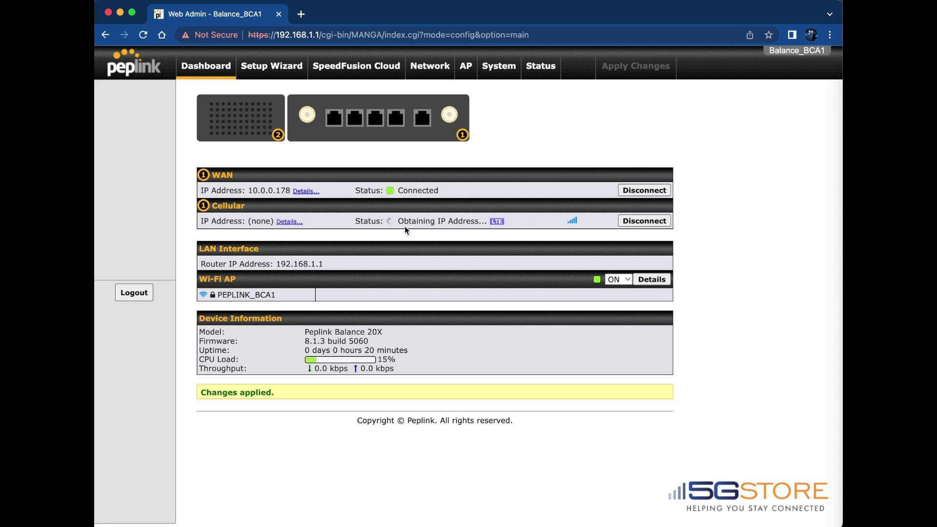
Step: Set the Cellular WAN's SIM Card A to custom operator settings with APN mw01.vzwstatic and save
left_click(423, 69)
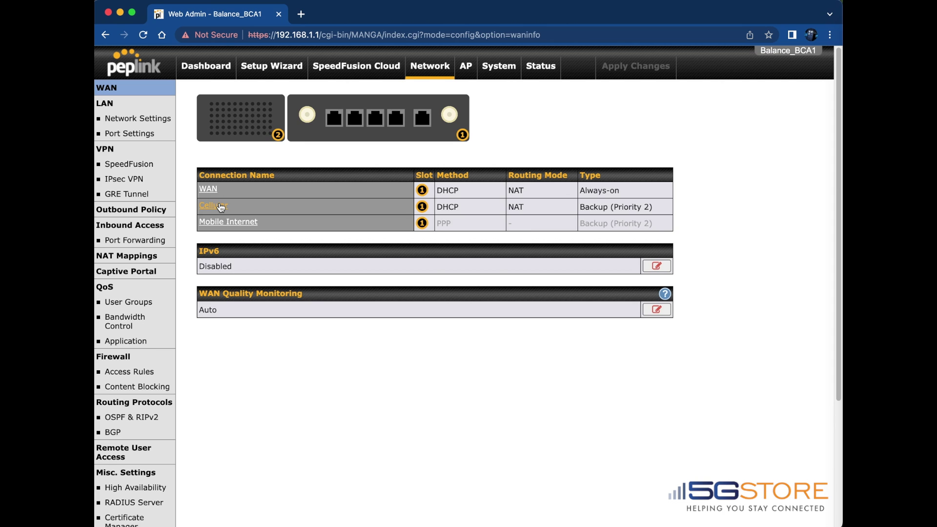
left_click(218, 205)
scroll(297, 208, "down", 5)
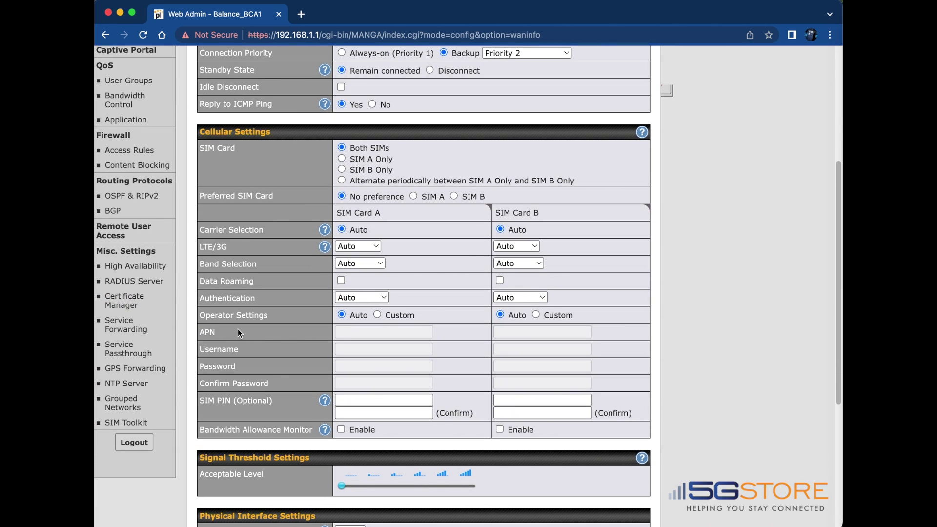
left_click(377, 314)
left_click(369, 332)
type("mw01.vzwstatic")
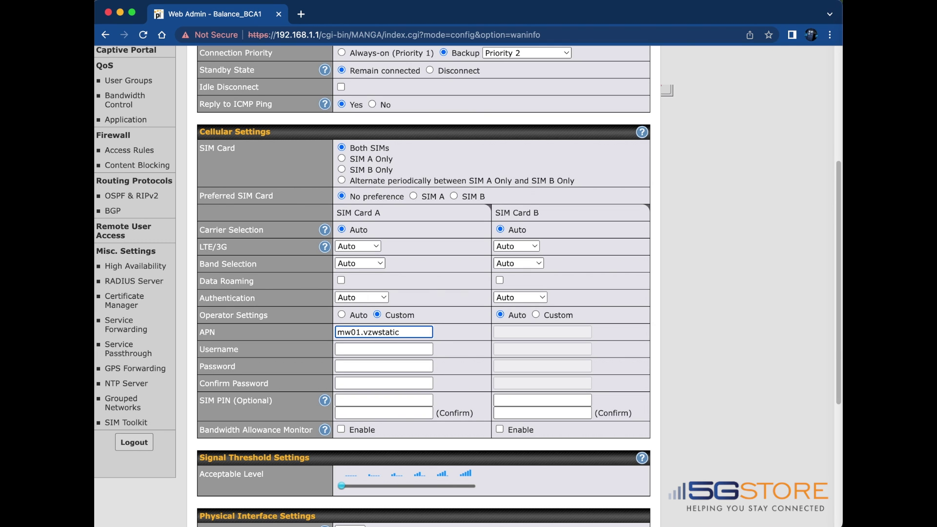
scroll(431, 375, "down", 5)
scroll(429, 375, "down", 1)
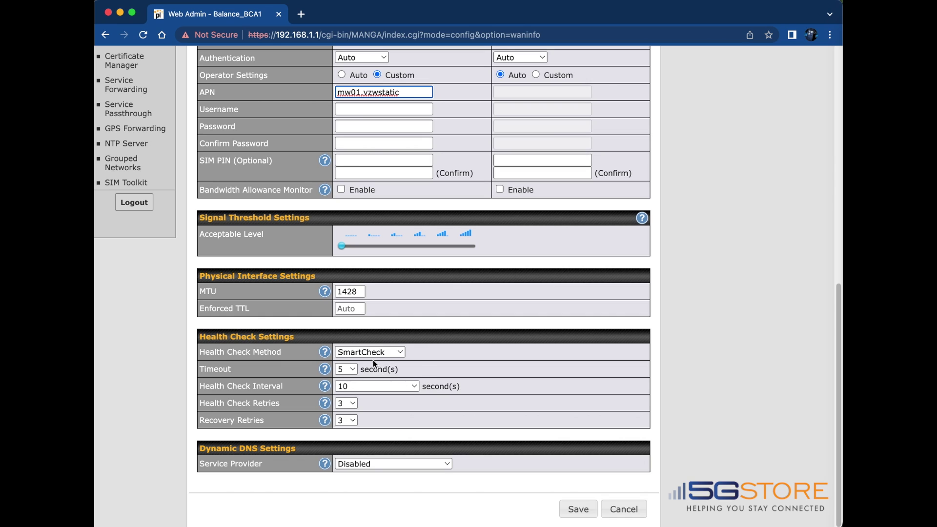
left_click(571, 511)
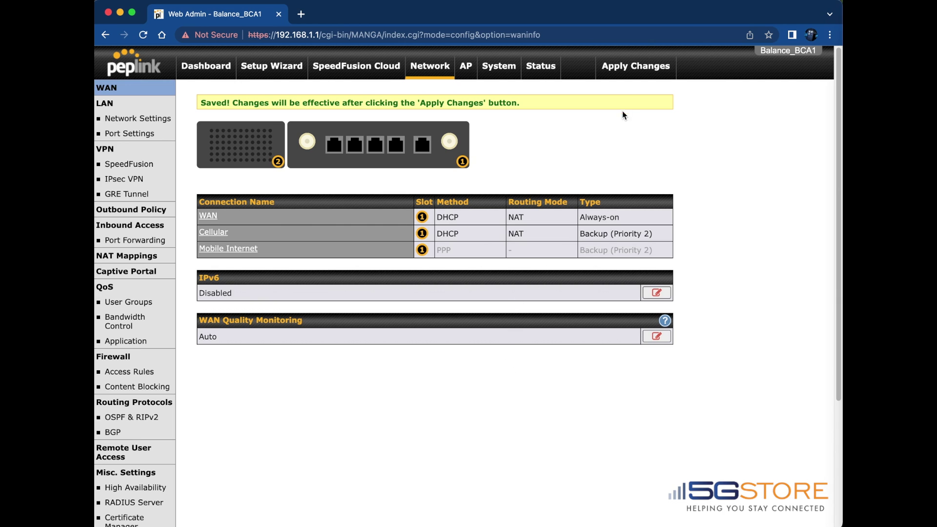
Step: Apply and confirm the saved cellular changes, then view the Dashboard
left_click(631, 77)
left_click(630, 75)
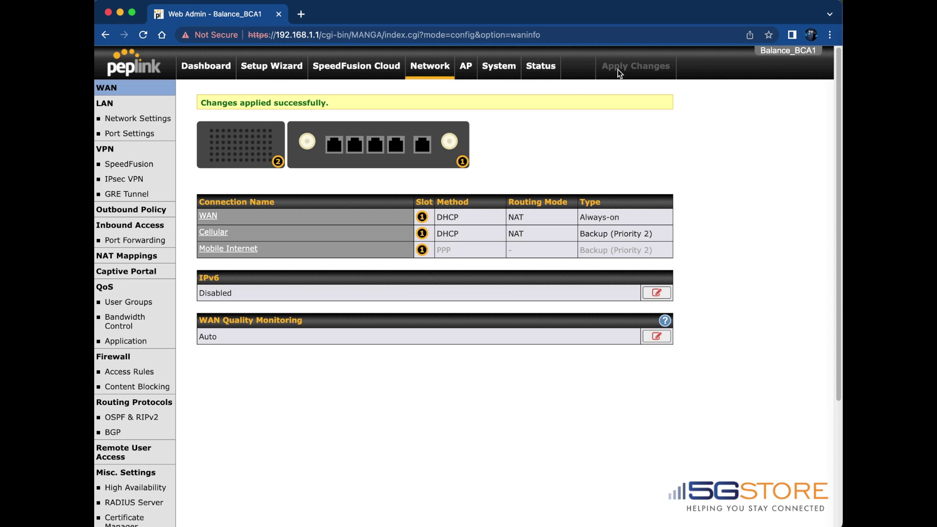
left_click(198, 67)
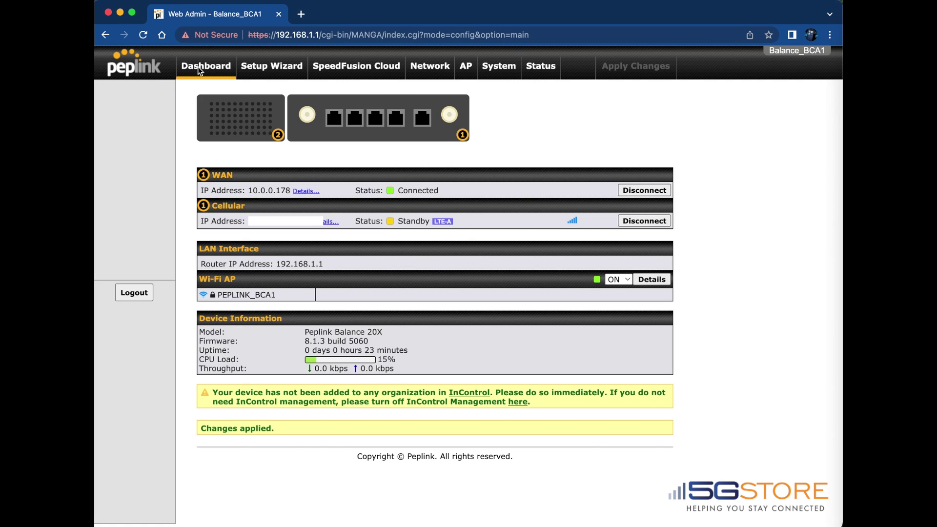
Step: Rename the PEPLINK_BCA1 wireless SSID to Office_Network, replace its shared key, and save
left_click(465, 67)
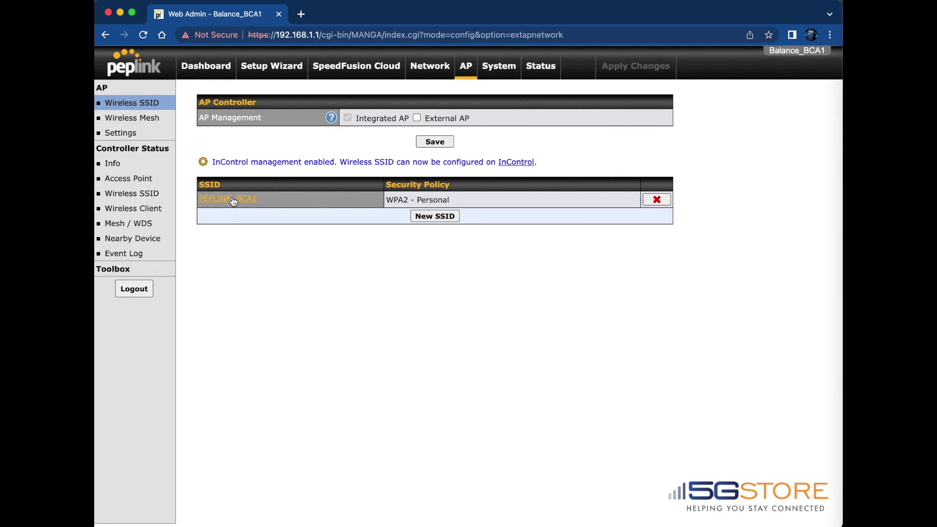
left_click(232, 199)
double_click(337, 127)
type("Of")
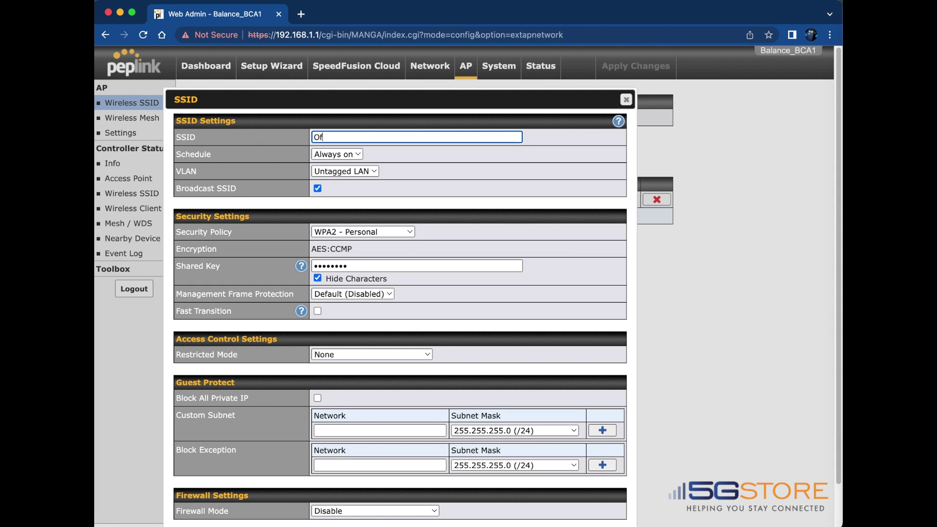
type("fice_Network")
left_click(317, 279)
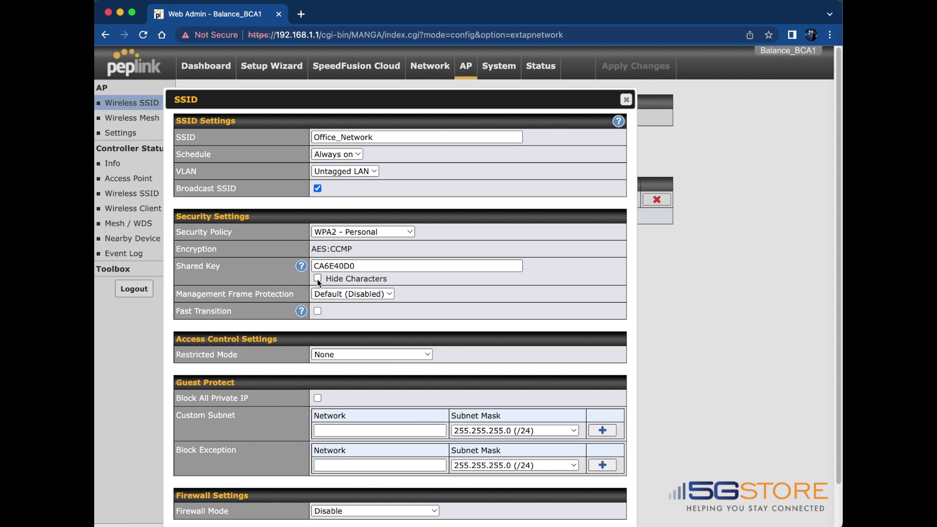
double_click(359, 265)
key("BackSpace")
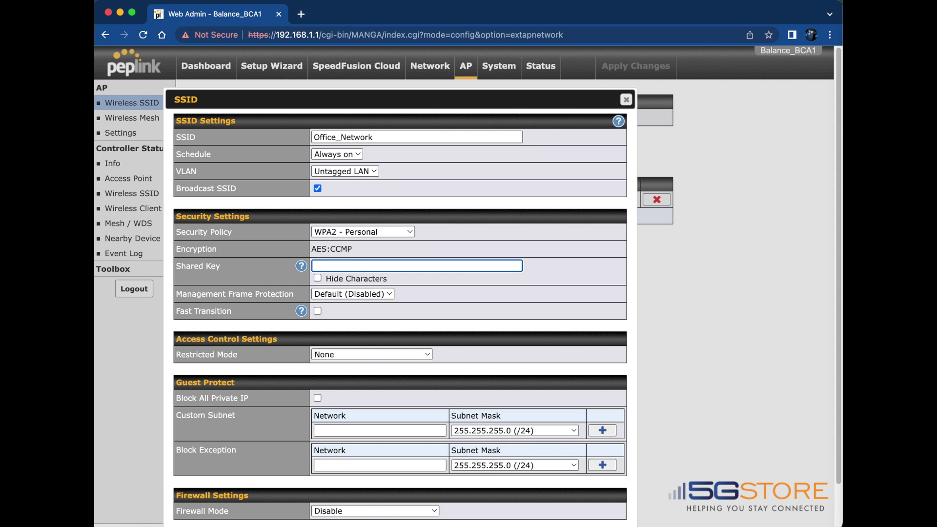
left_click(317, 278)
scroll(315, 274, "down", 2)
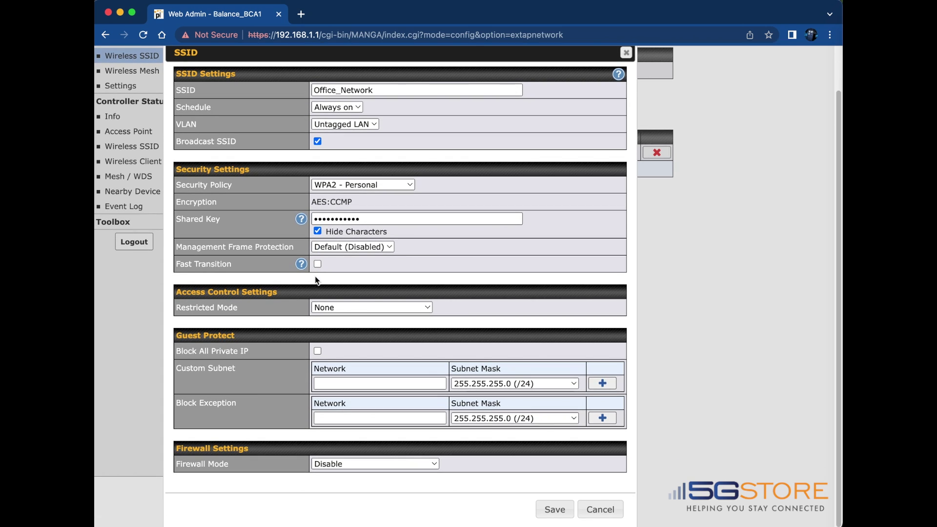
left_click(552, 510)
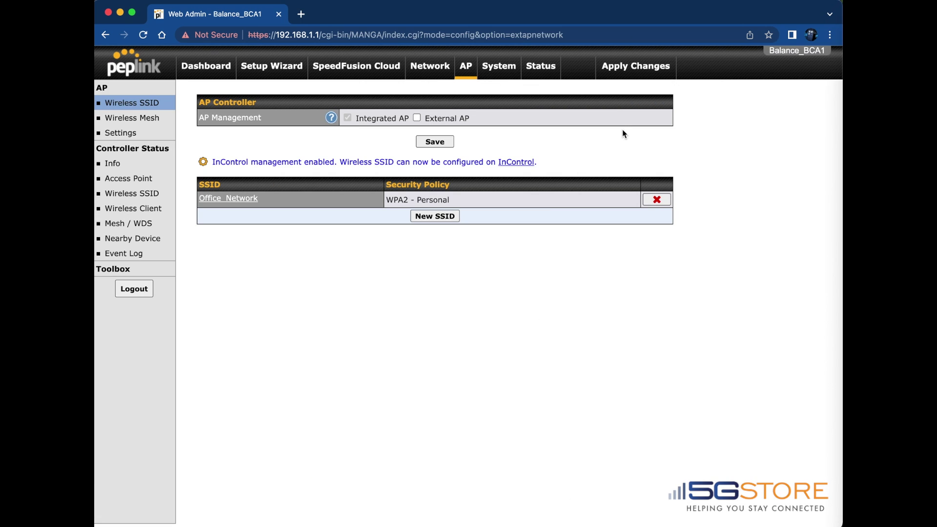
Step: Apply and confirm the saved wireless SSID changes
left_click(625, 74)
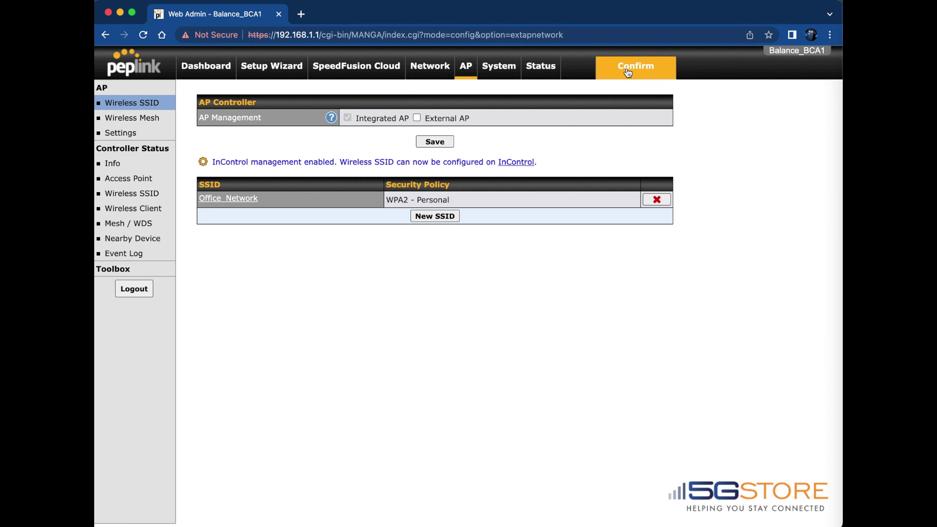
left_click(627, 73)
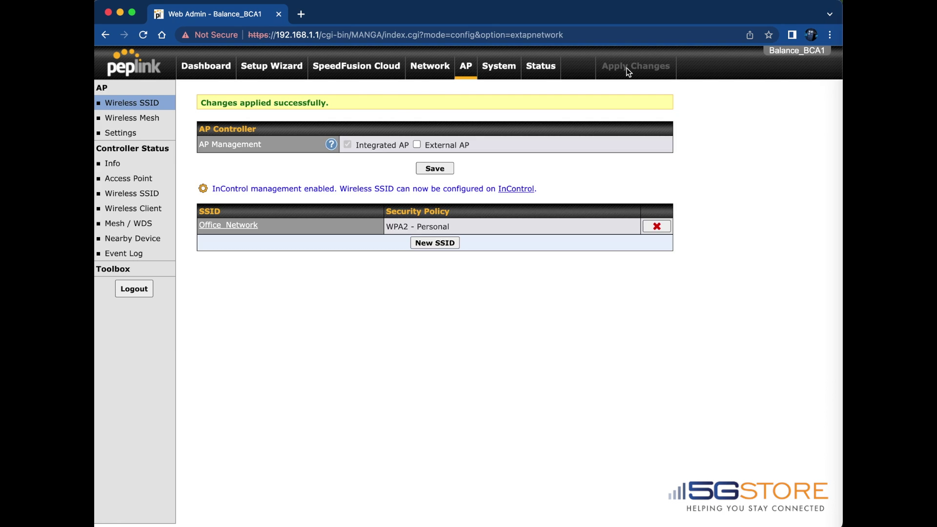
left_click(497, 68)
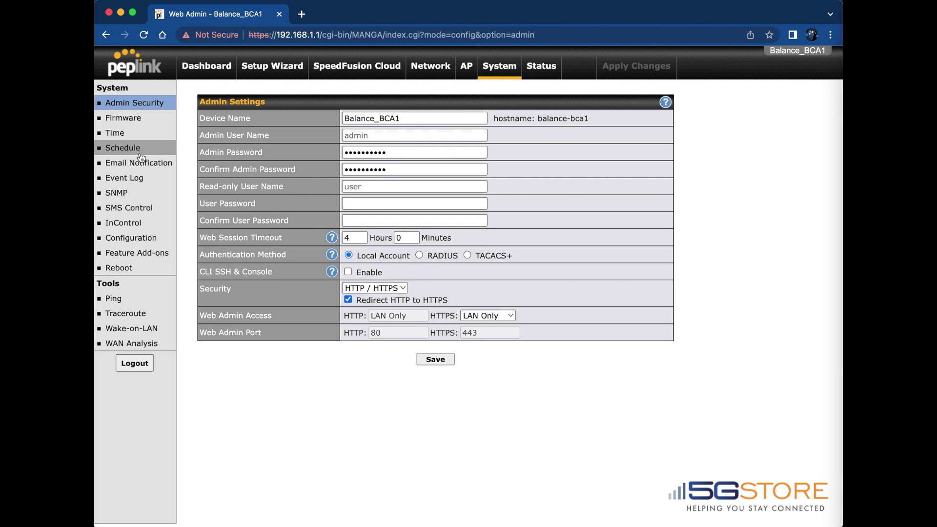
Step: On the Firmware page, check for updates and start the download and upgrade to 8.2.1
left_click(136, 125)
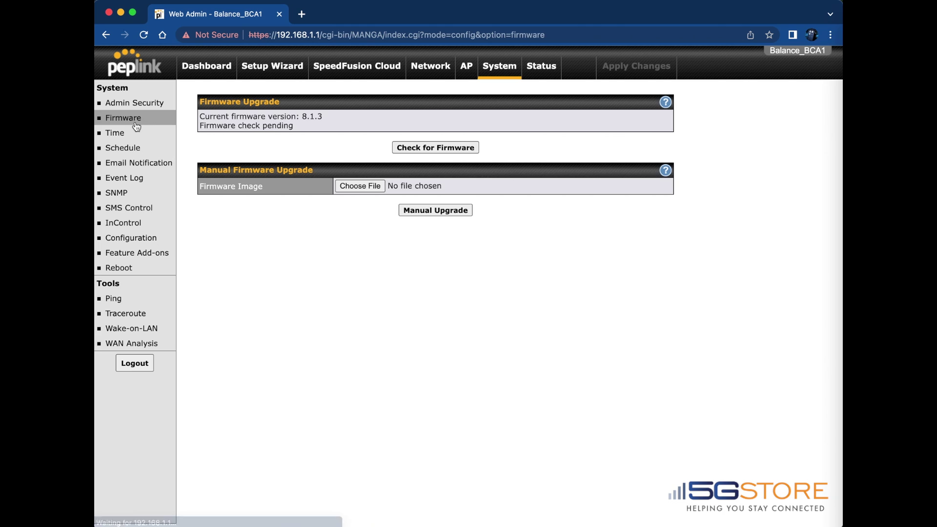
left_click(426, 149)
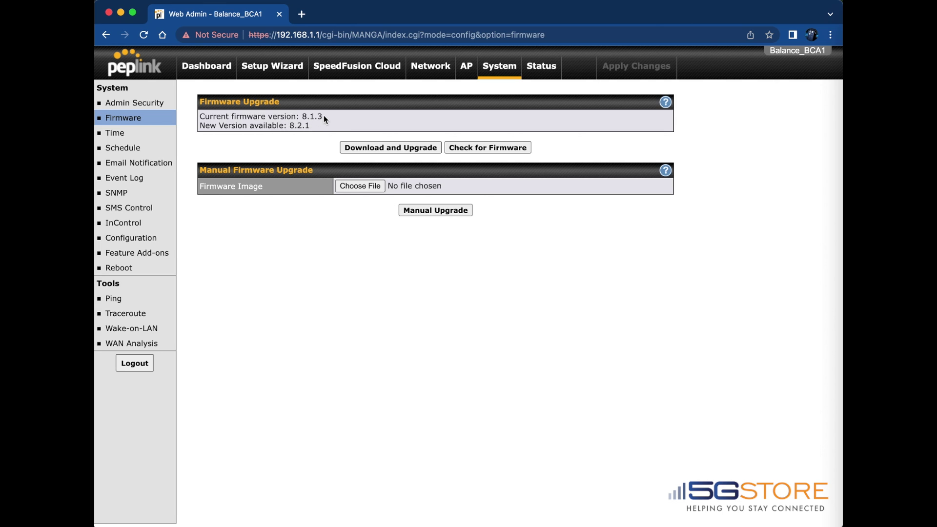
left_click(394, 148)
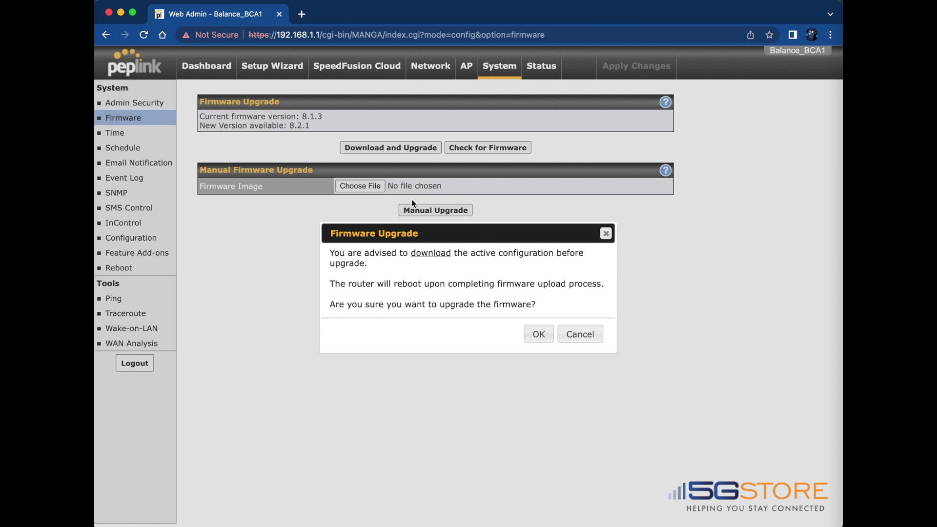
Step: Download a backup of the active configuration and confirm the firmware upgrade
left_click(434, 258)
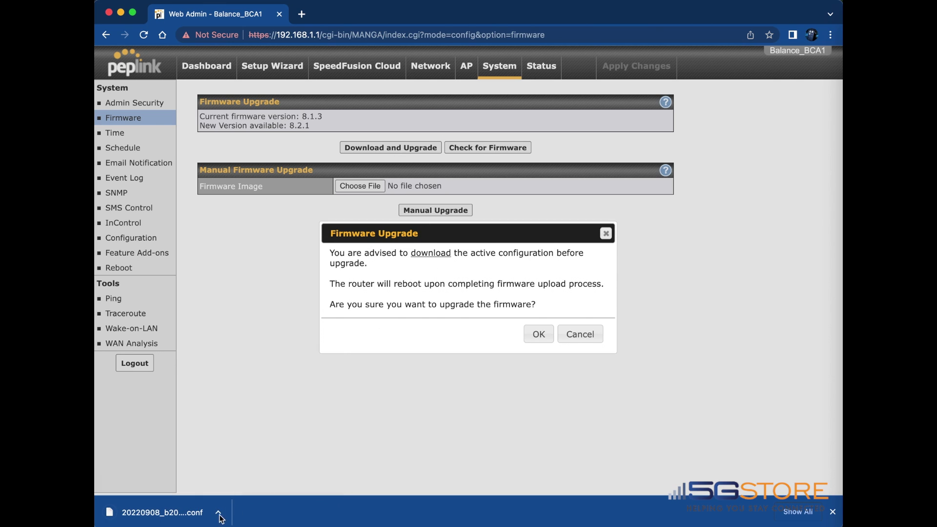
left_click(539, 336)
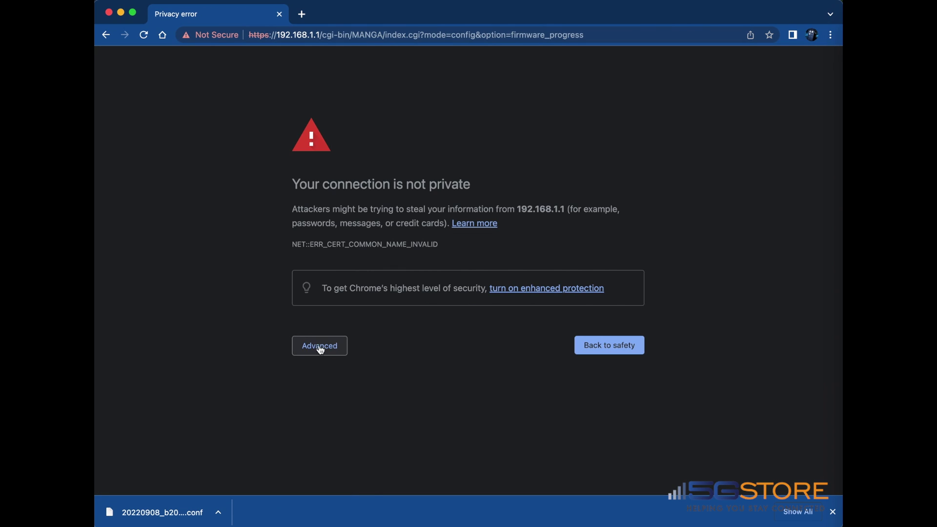
Step: Proceed past the certificate warning, log back in as admin, and verify firmware 8.2.1 build 5191
left_click(320, 348)
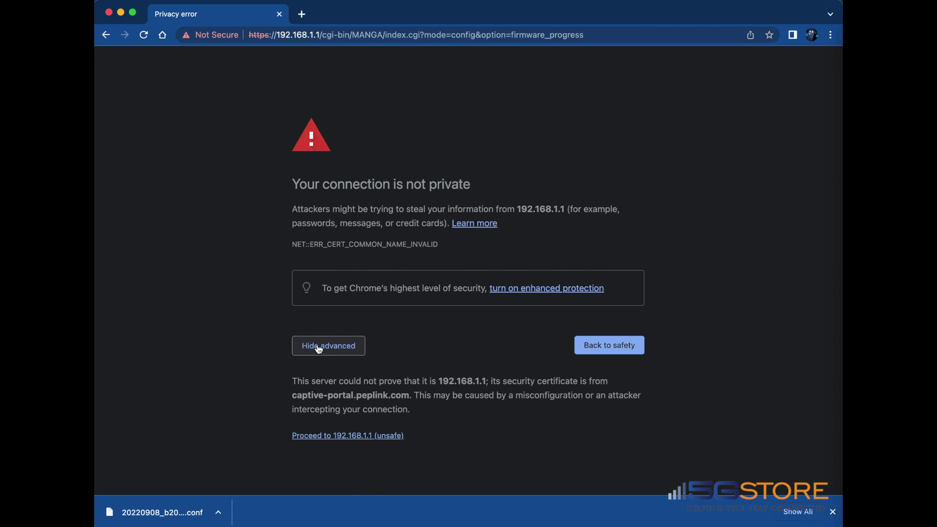
left_click(341, 436)
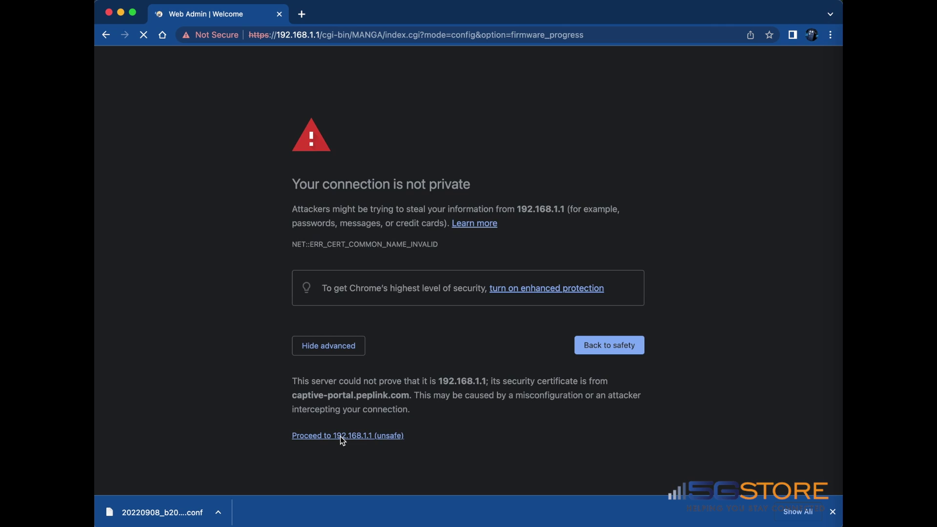
type("admin")
key("Tab")
type("************")
key("Return")
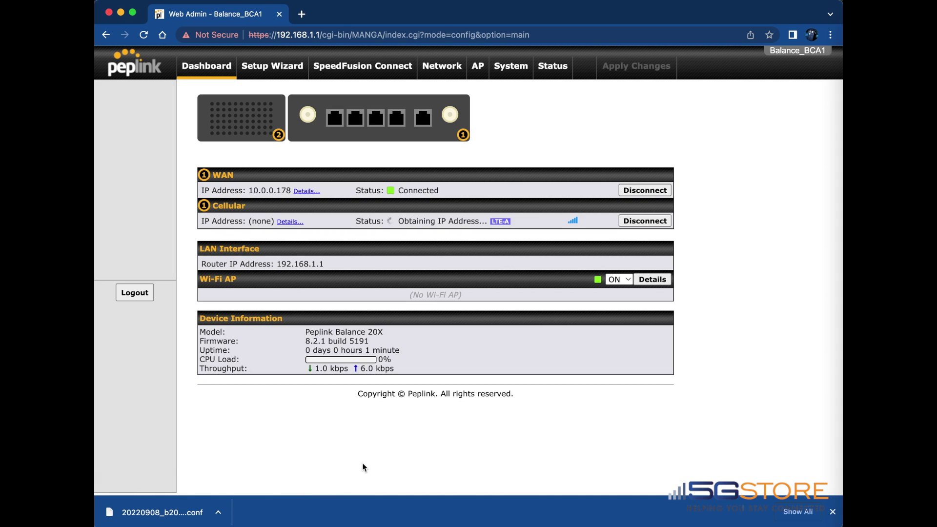
left_click_drag(302, 342, 369, 341)
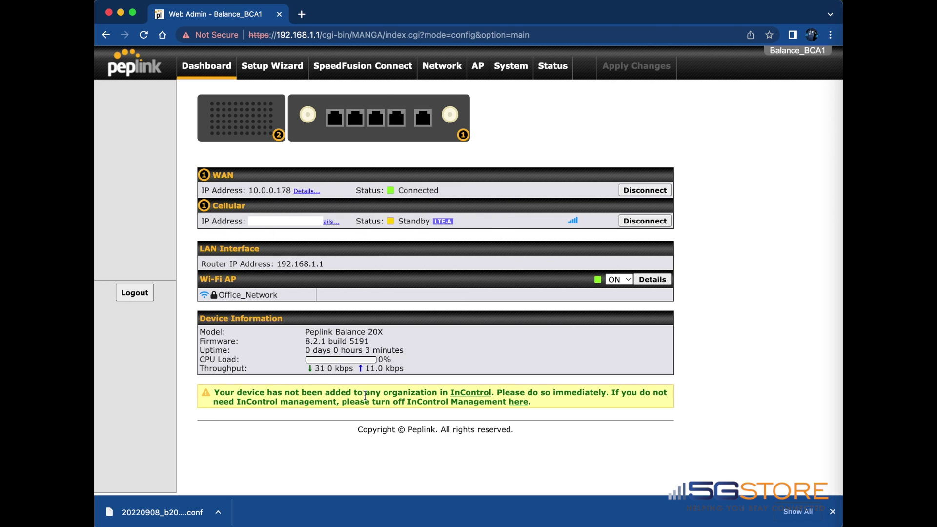
left_click_drag(214, 394, 559, 406)
Step: Open the 5Gstore organization, dismiss the news popup, and open the Valerie group from the second groups page
left_click(557, 402)
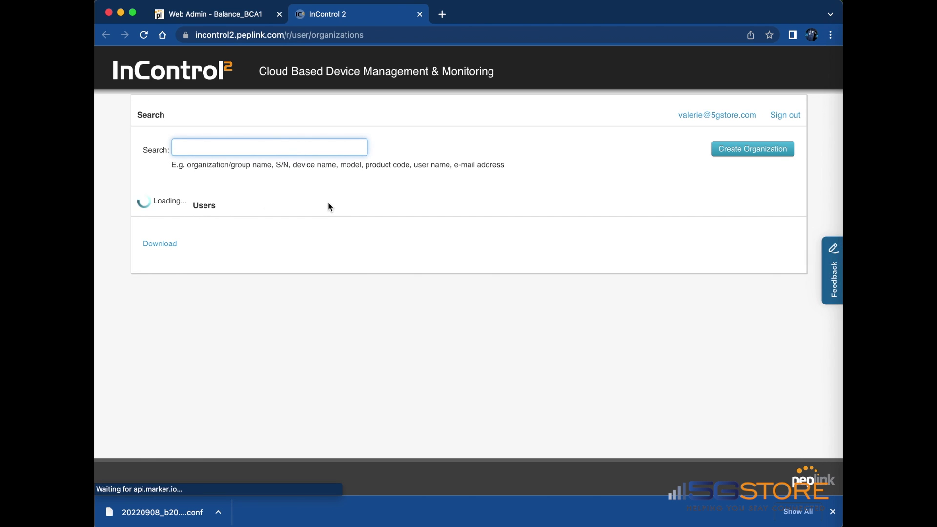
left_click(178, 265)
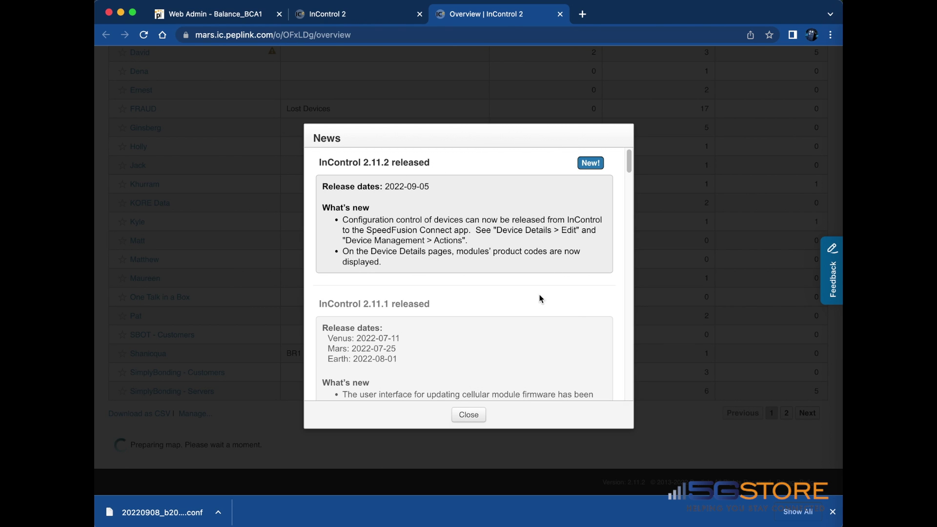
left_click(464, 415)
scroll(712, 372, "down", 5)
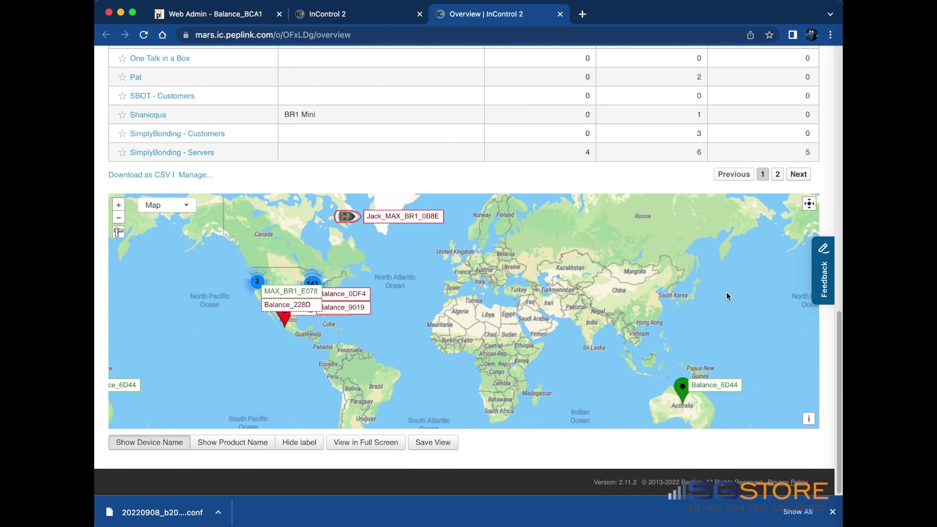
scroll(726, 294, "up", 2)
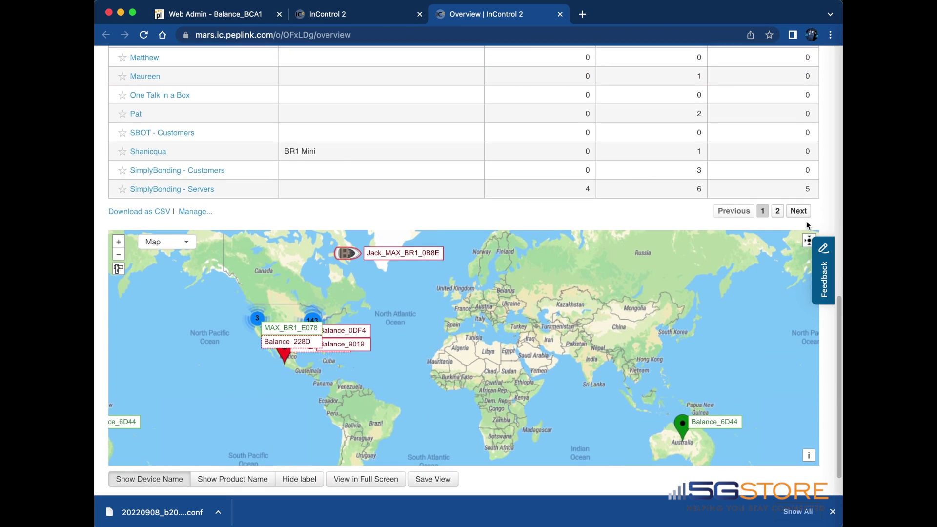
left_click(804, 211)
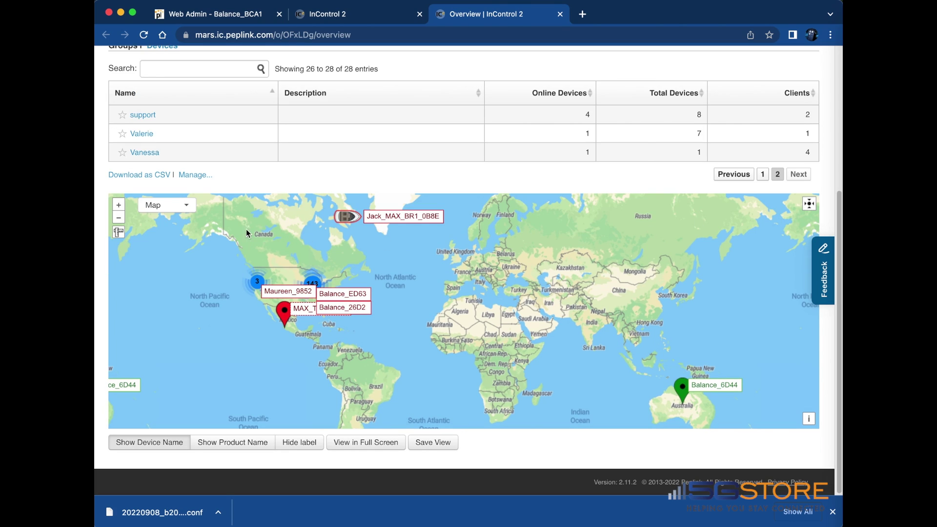
left_click(151, 136)
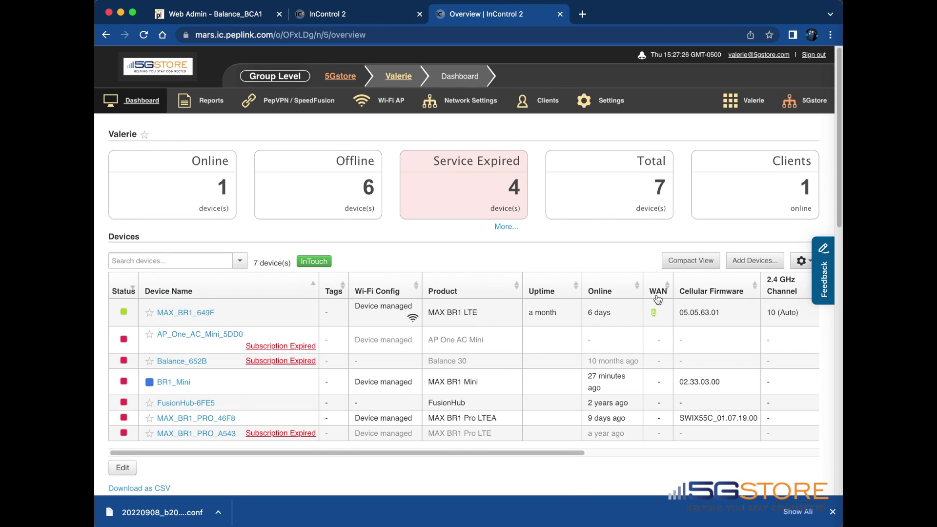
Step: Start adding devices to the group and copy the router's serial number from Web Admin device status
left_click(748, 259)
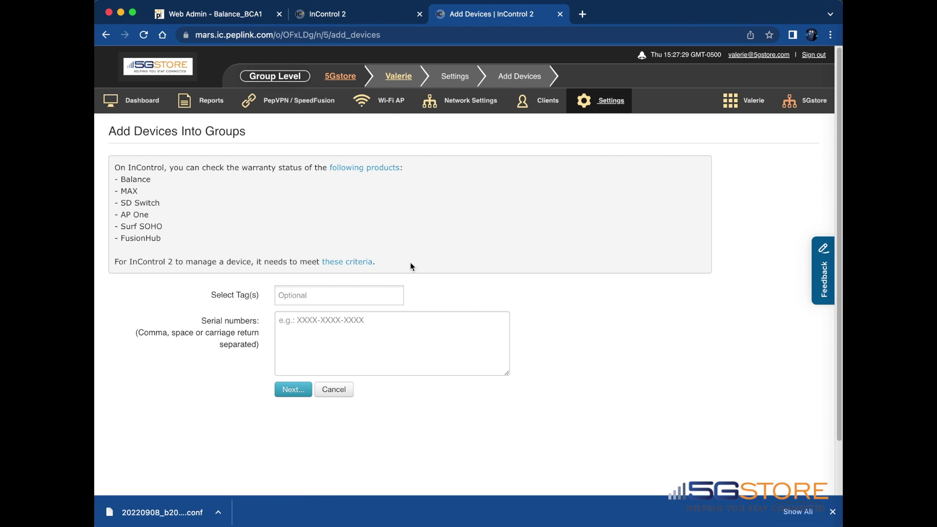
left_click(238, 16)
left_click(550, 68)
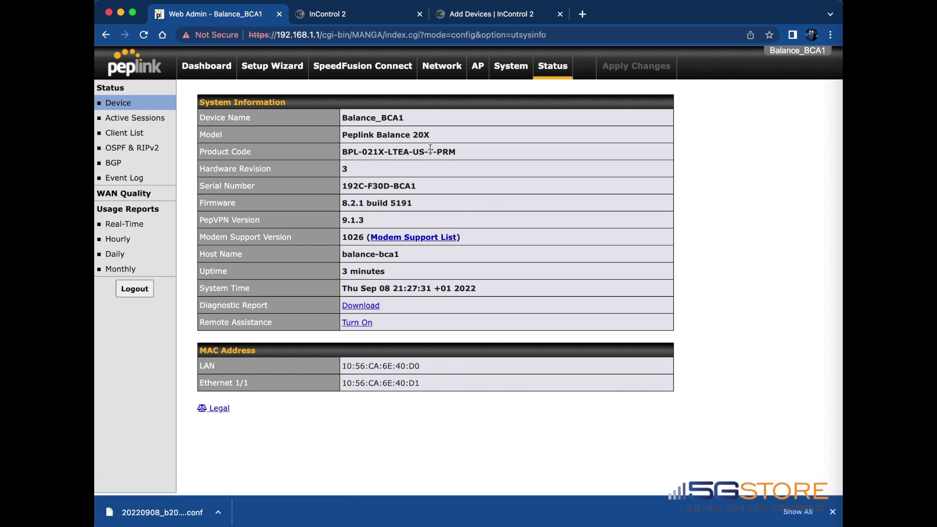
left_click_drag(420, 189, 342, 187)
right_click(345, 186)
left_click(386, 211)
Step: Paste the serial number, name the device Balance20X, confirm, and return to the group overview
left_click(465, 16)
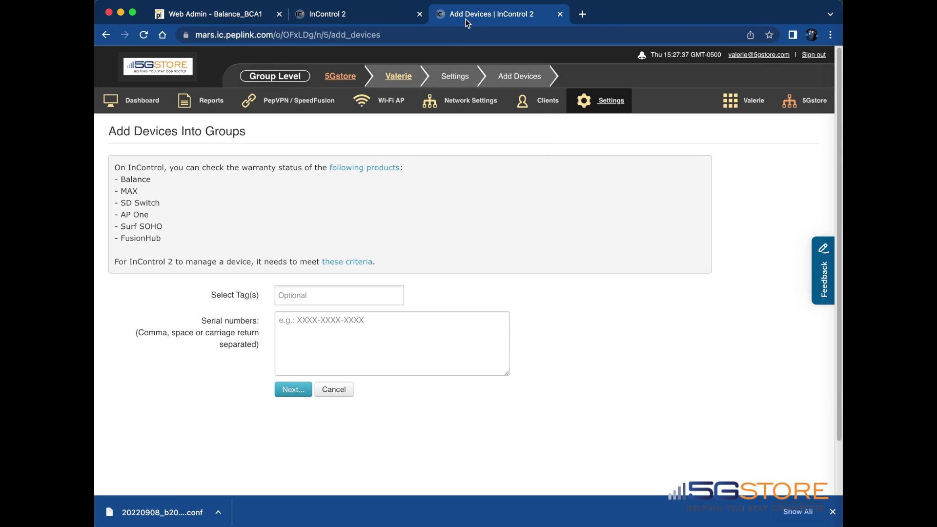
right_click(324, 327)
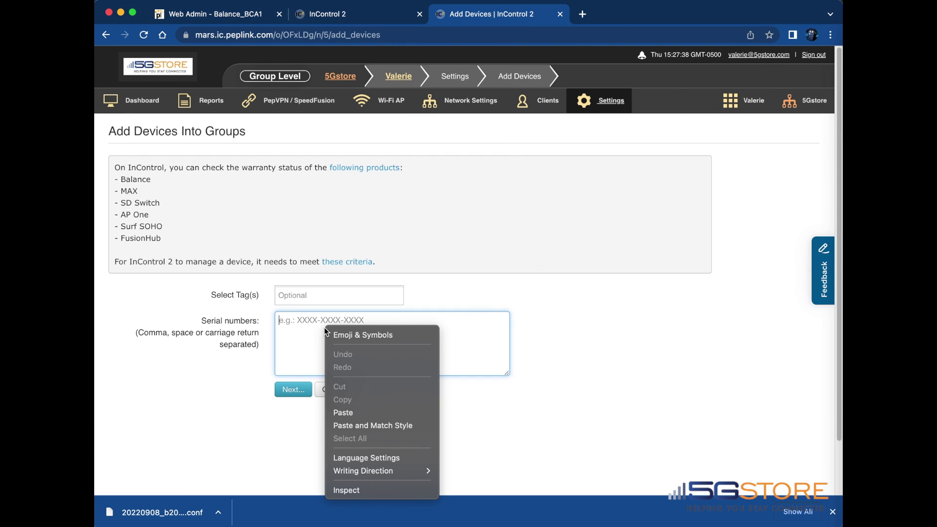
left_click(356, 412)
left_click(289, 390)
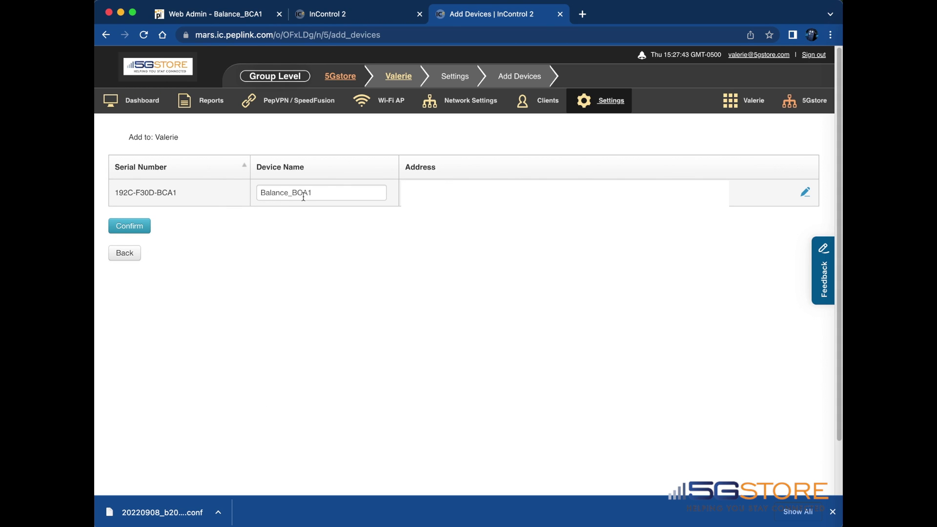
left_click_drag(312, 193, 290, 194)
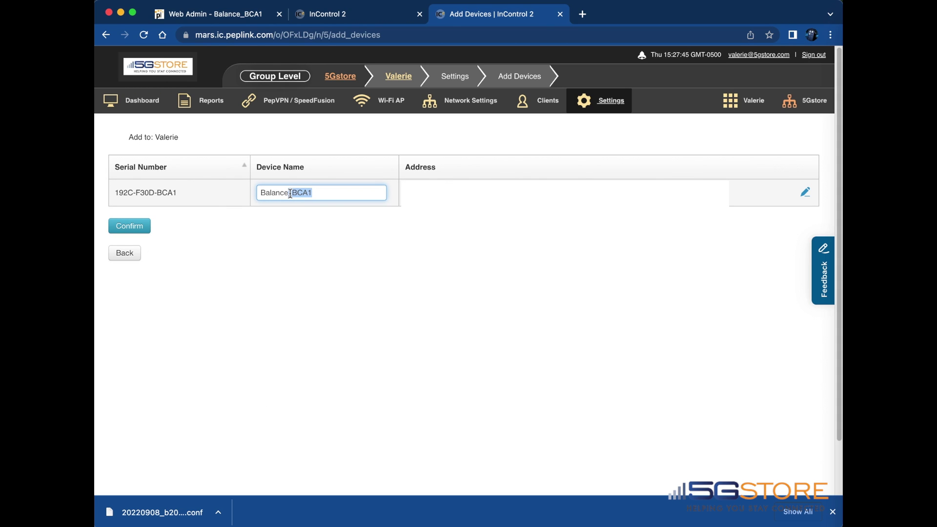
type("20X")
left_click(124, 227)
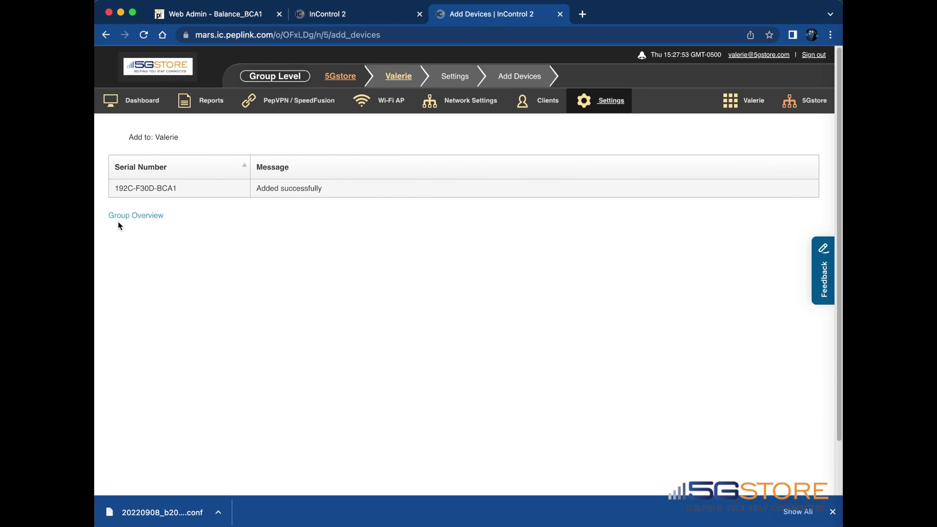
left_click(153, 217)
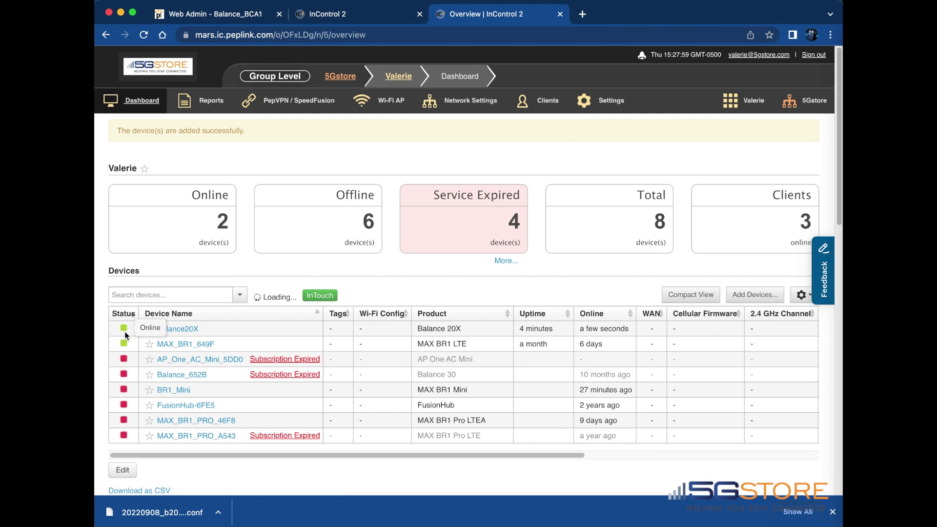
Step: Return to the router's Dashboard, showing WAN connected, Office_Network Wi-Fi on and firmware 8.2.1
left_click(237, 15)
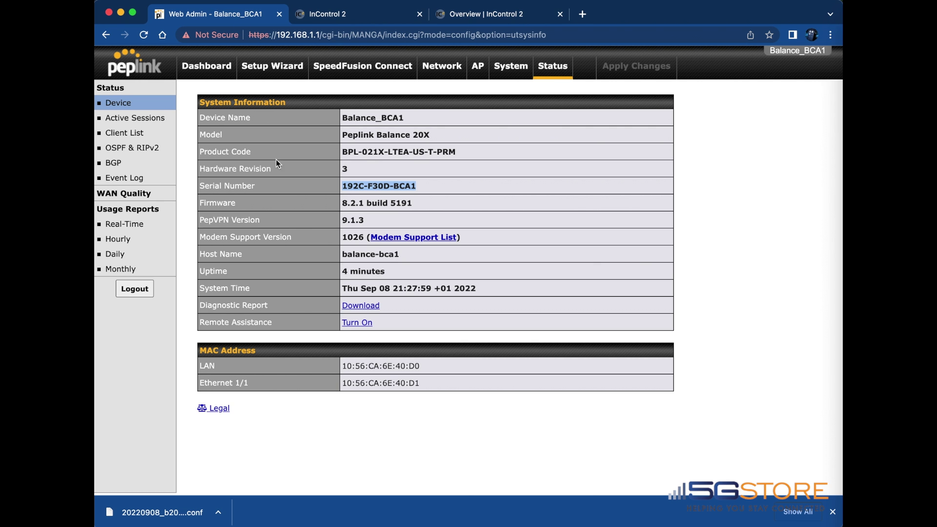
left_click(208, 66)
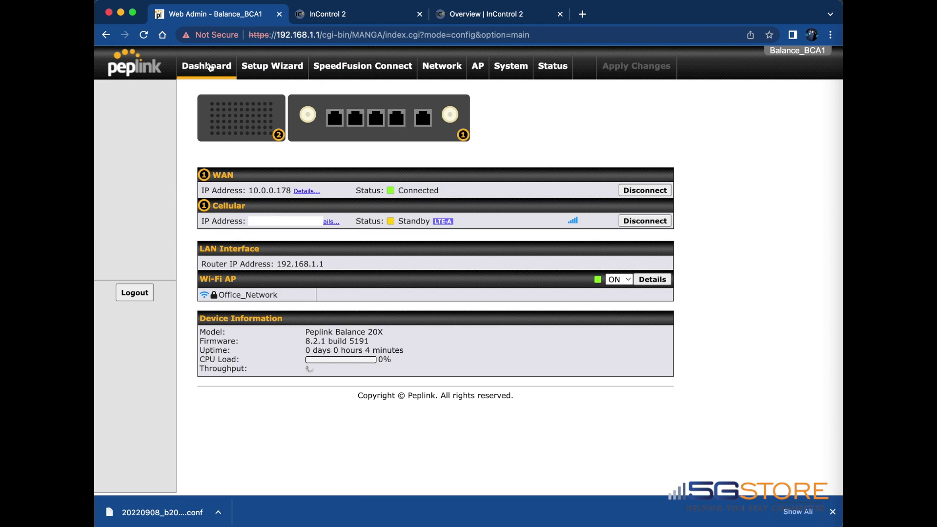